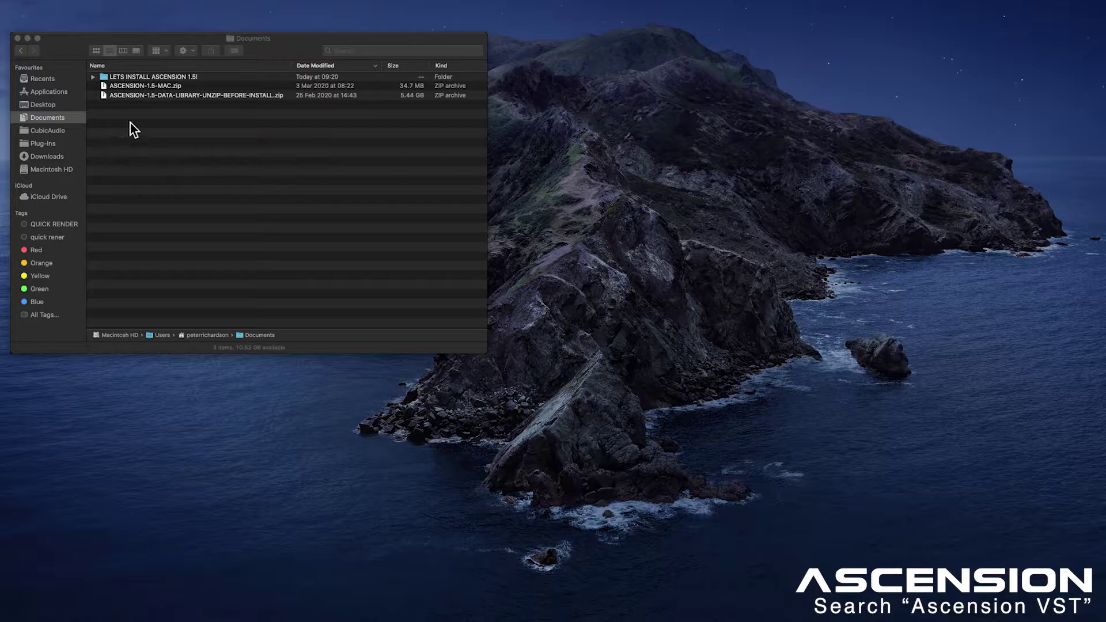
Look over the Ascension Mac and data library zip archives in Documents.
left_click(103, 87)
left_click(104, 87)
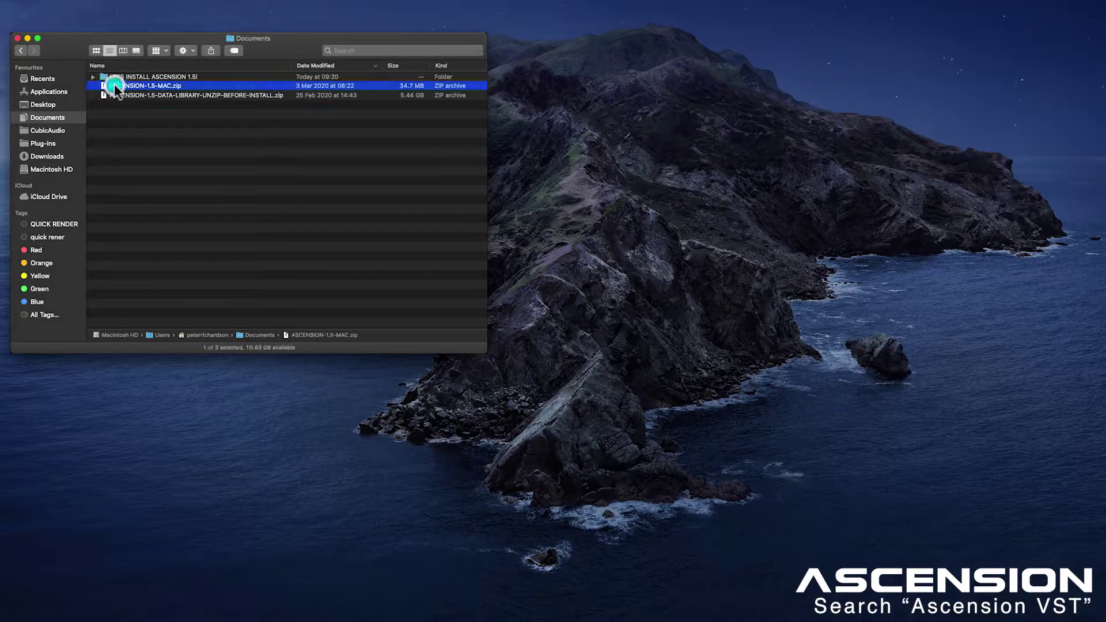
left_click(190, 96)
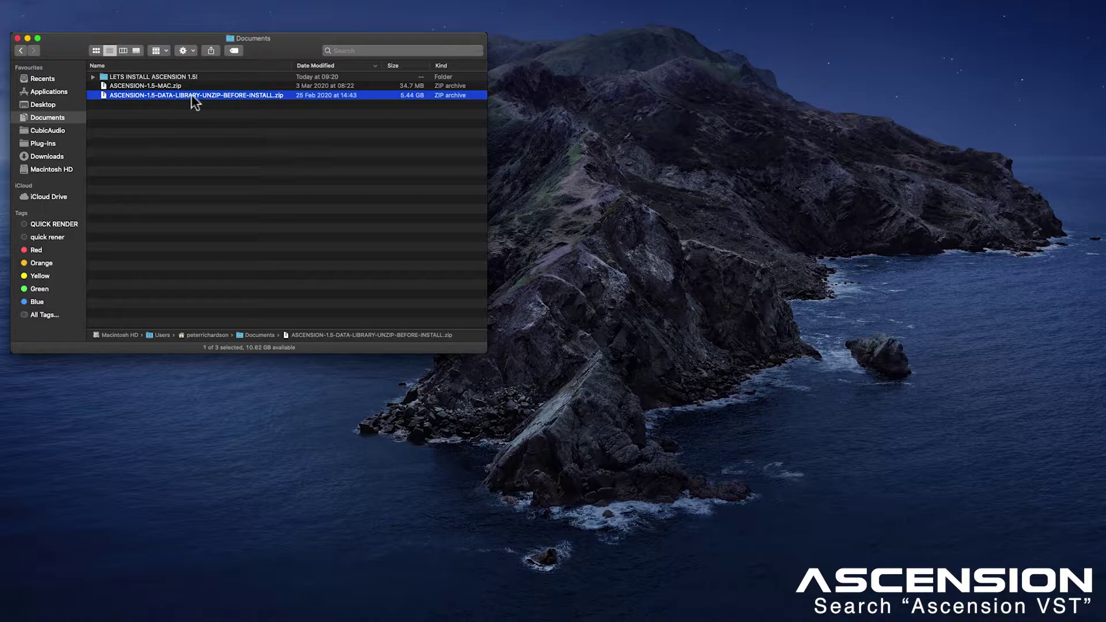
left_click(120, 125)
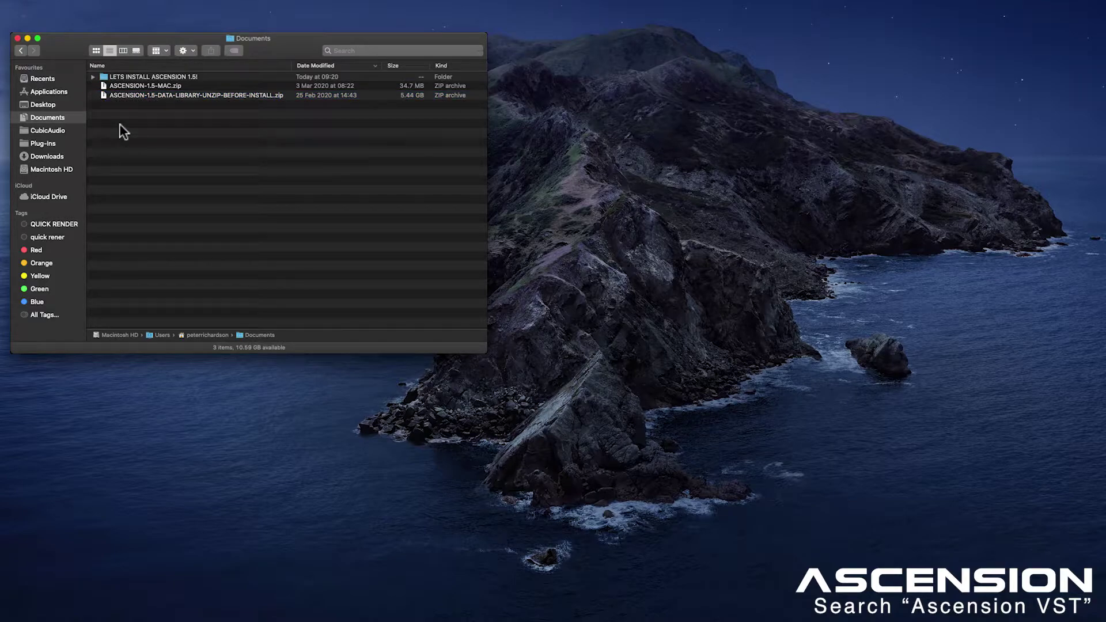
Unzip ASCENSION-1.5-MAC.zip and view its installer package, manual and README guide.
left_click(104, 88)
double_click(105, 86)
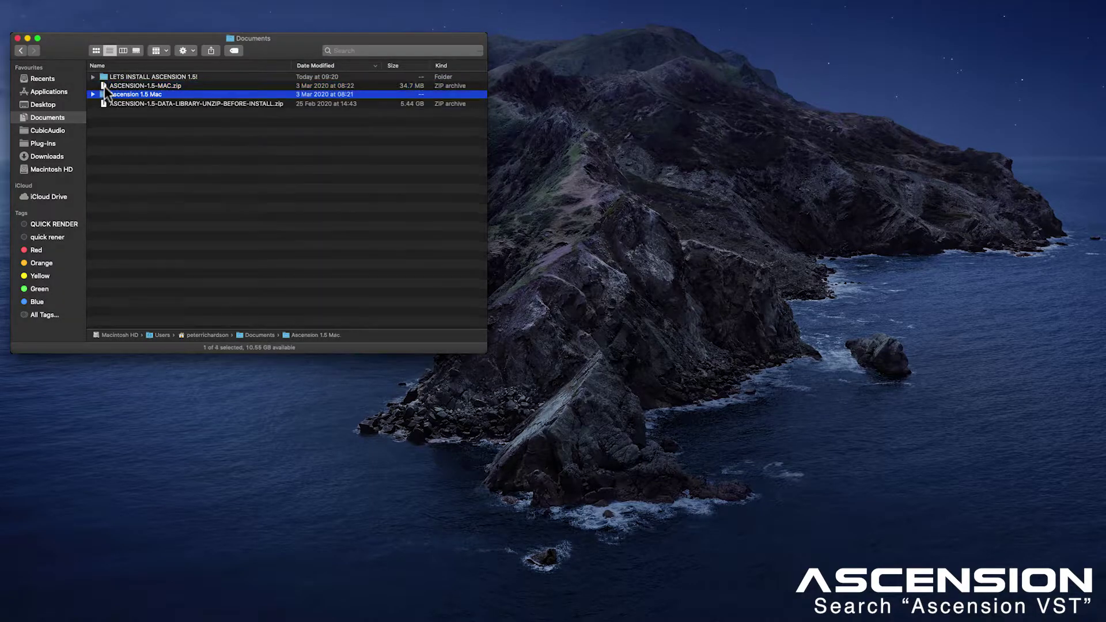
left_click(93, 95)
left_click(114, 105)
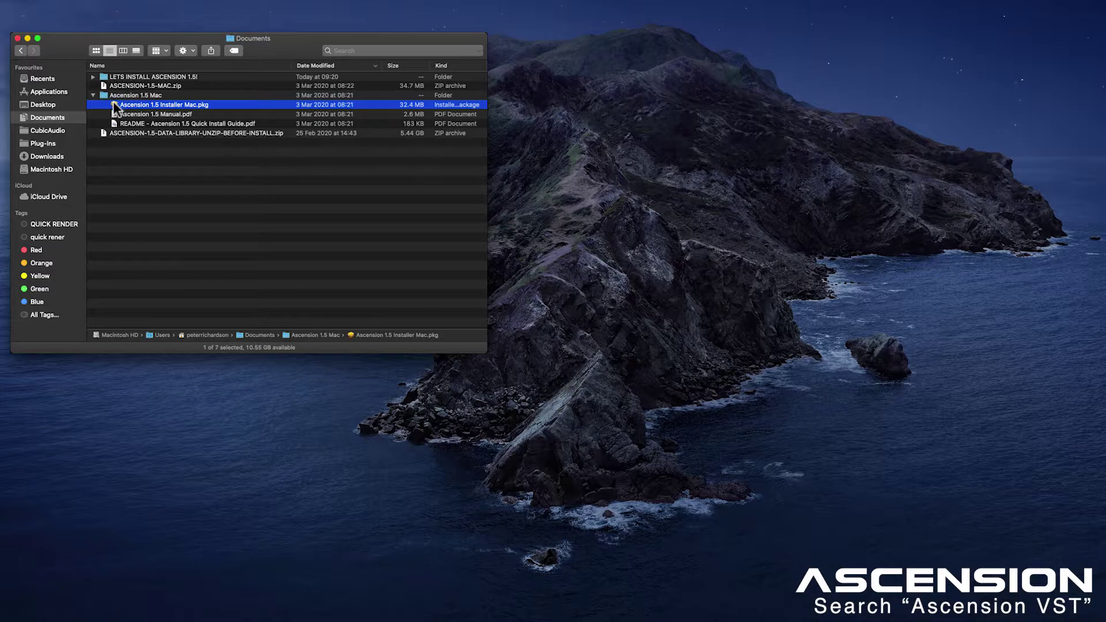
left_click(117, 114)
left_click(118, 123)
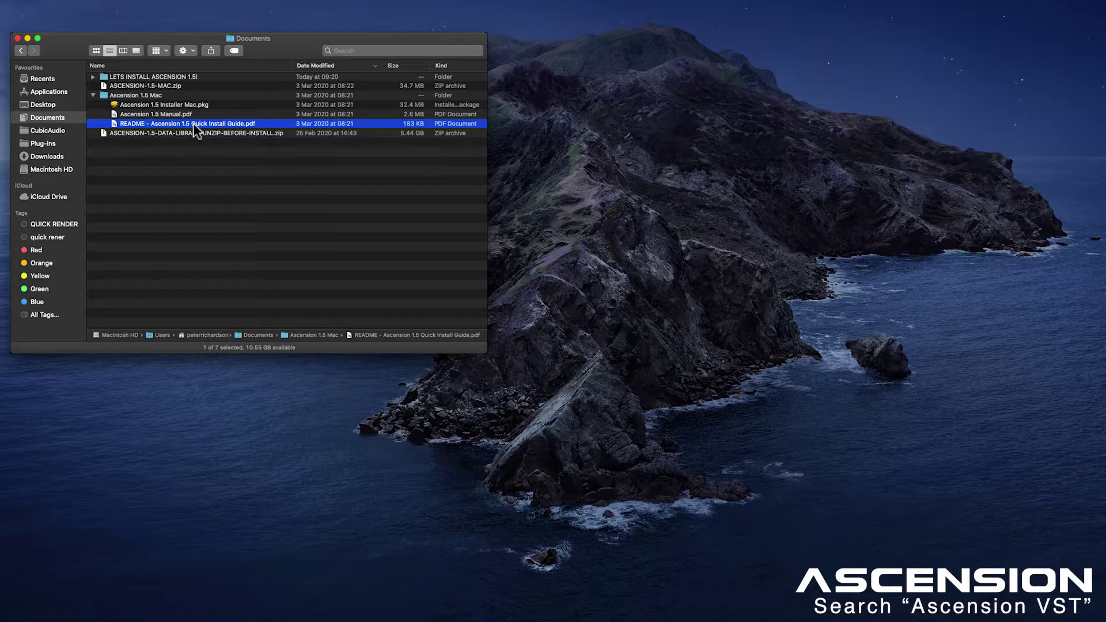
Unzip the data library archive, reveal its data subfolder, and select the installer package.
double_click(105, 132)
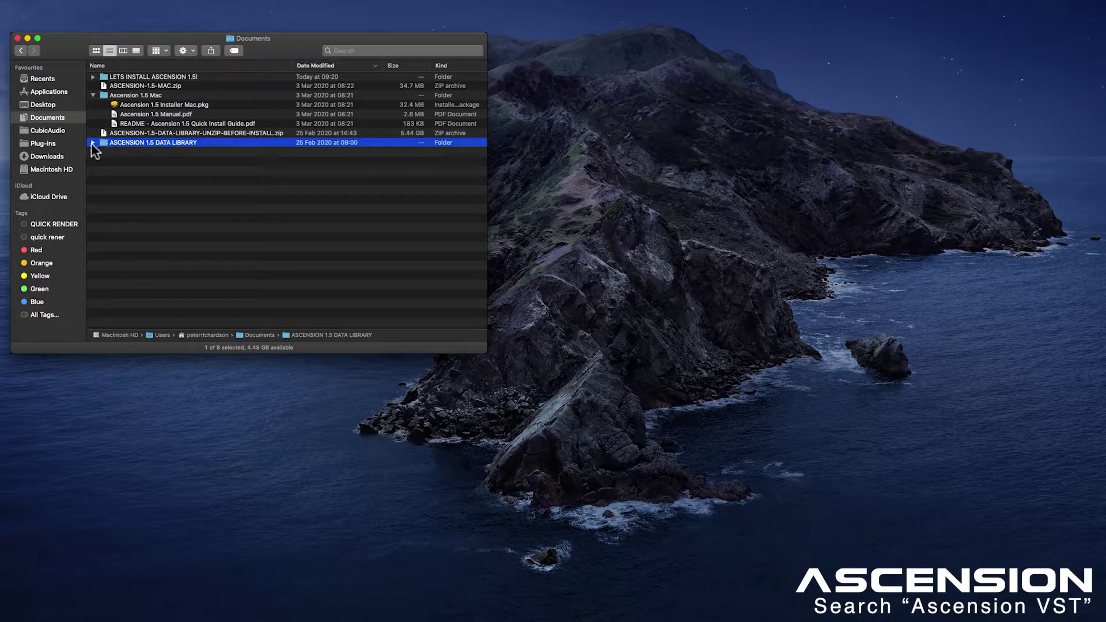
left_click(92, 143)
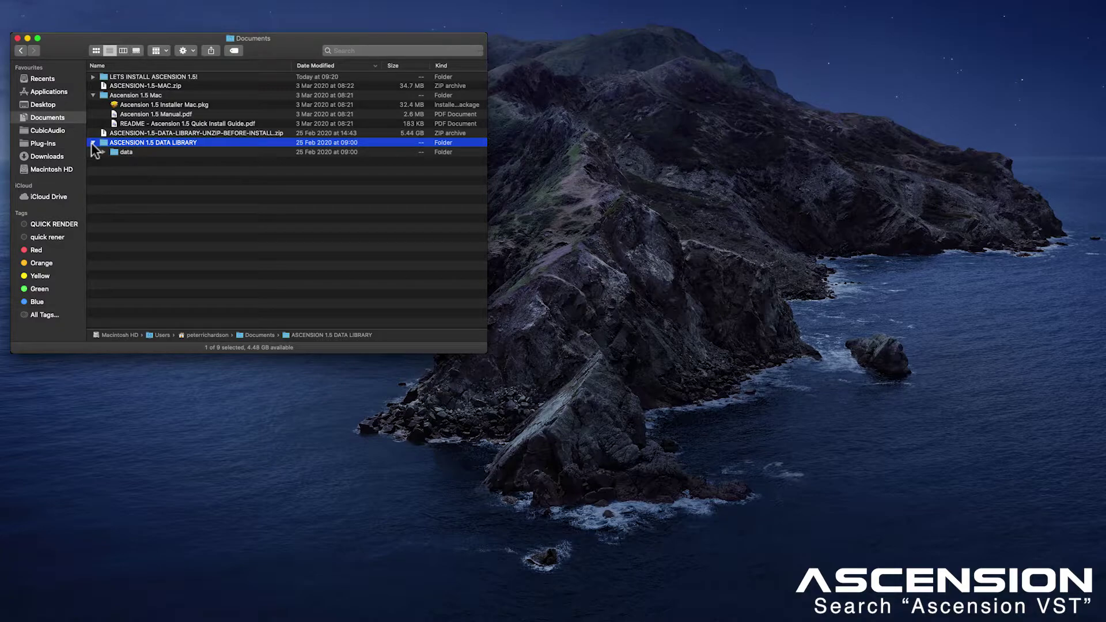
left_click(115, 106)
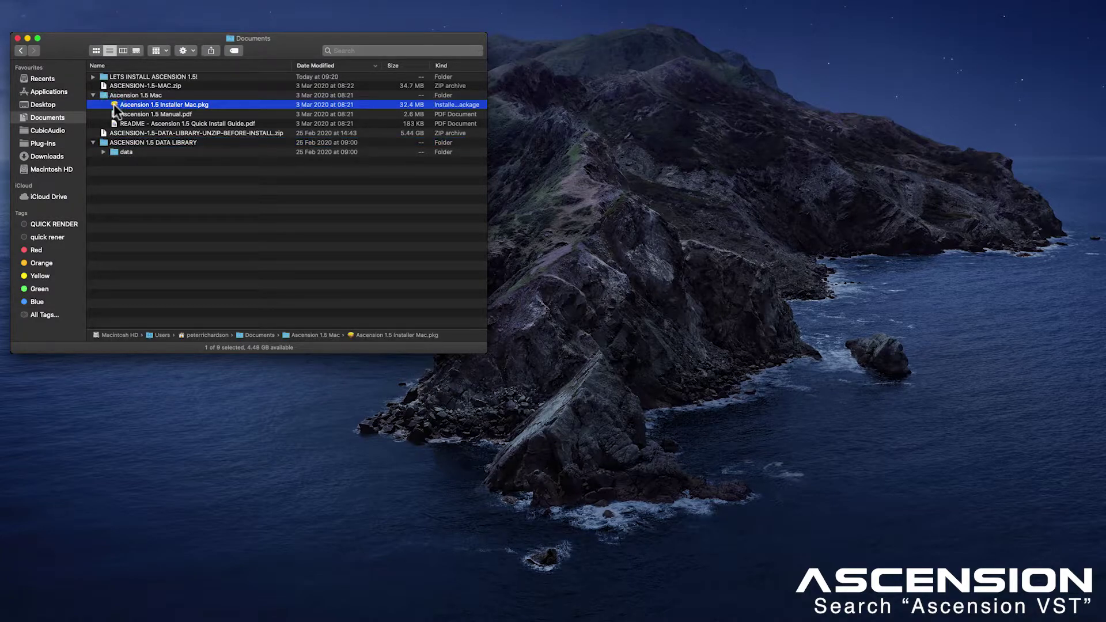
Run Ascension 1.5 Installer Mac.pkg through to the licence and agree to it.
double_click(115, 106)
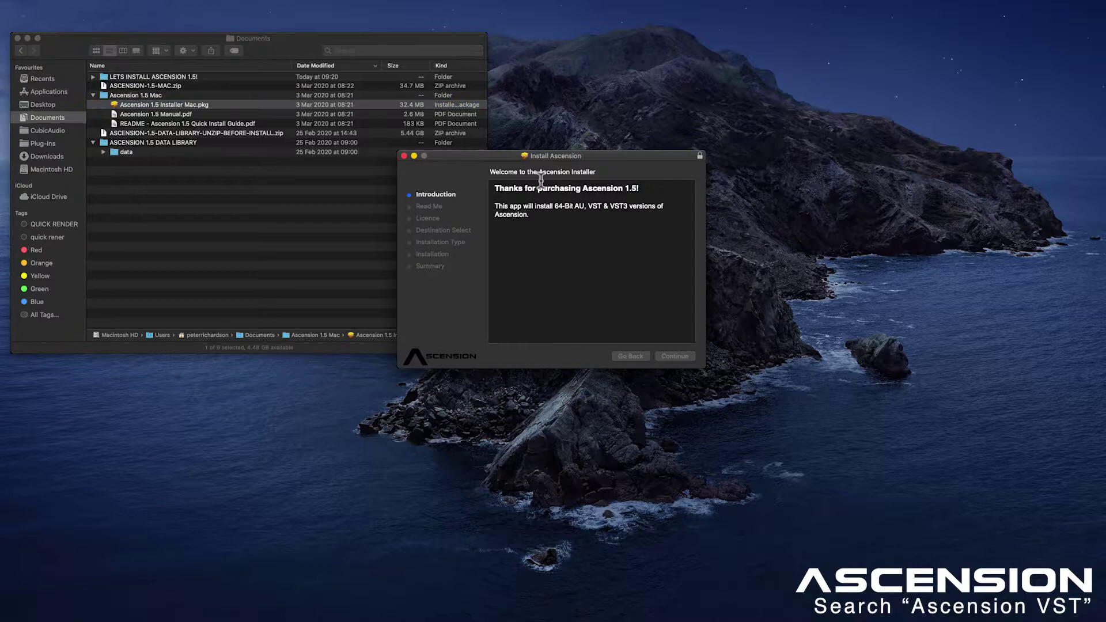
left_click(675, 356)
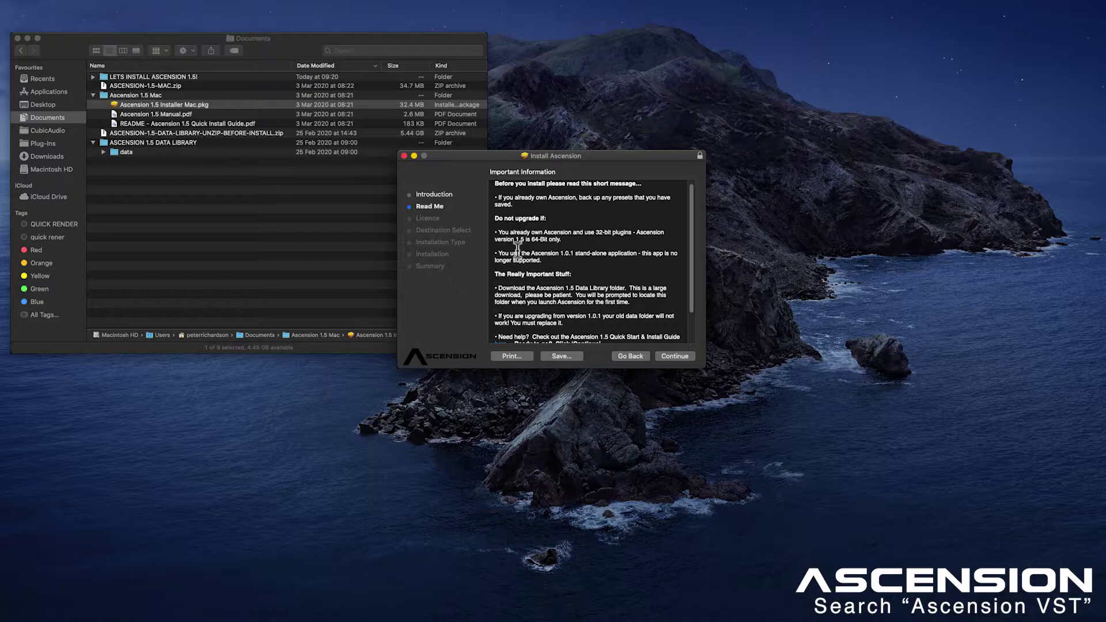
left_click(676, 356)
left_click(677, 356)
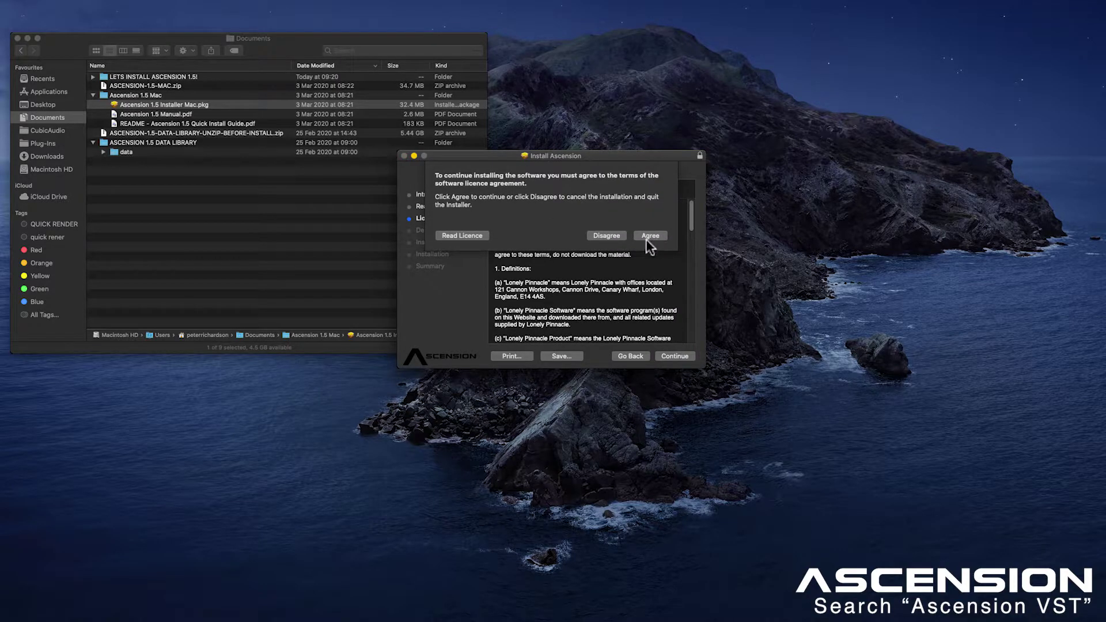
left_click(653, 237)
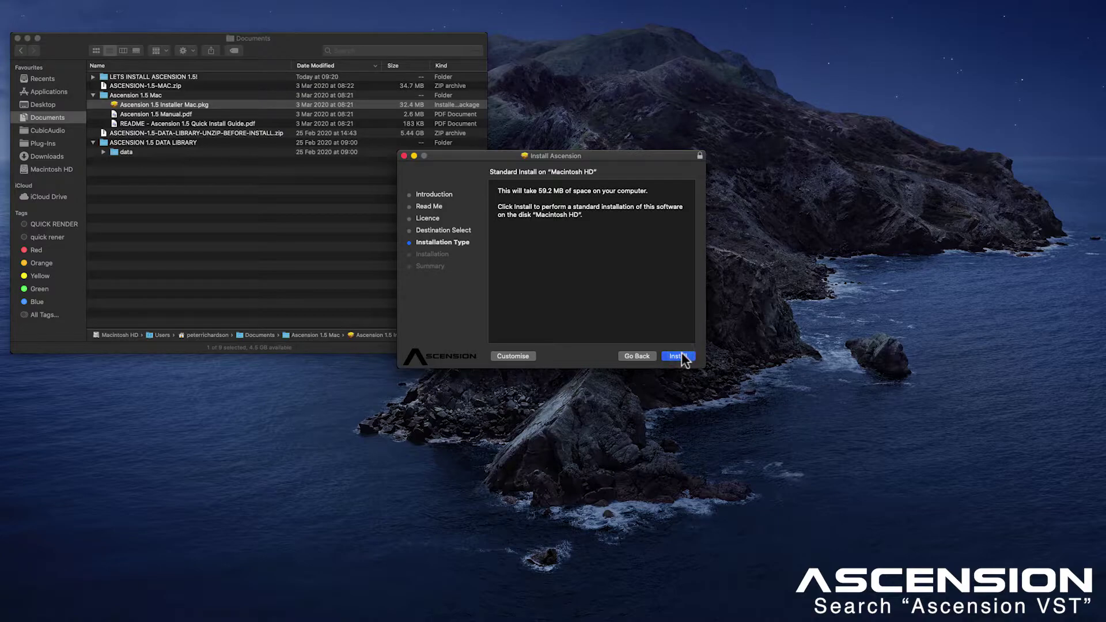
Authorise the install with the admin password, then close the finished installer.
type("•••••••")
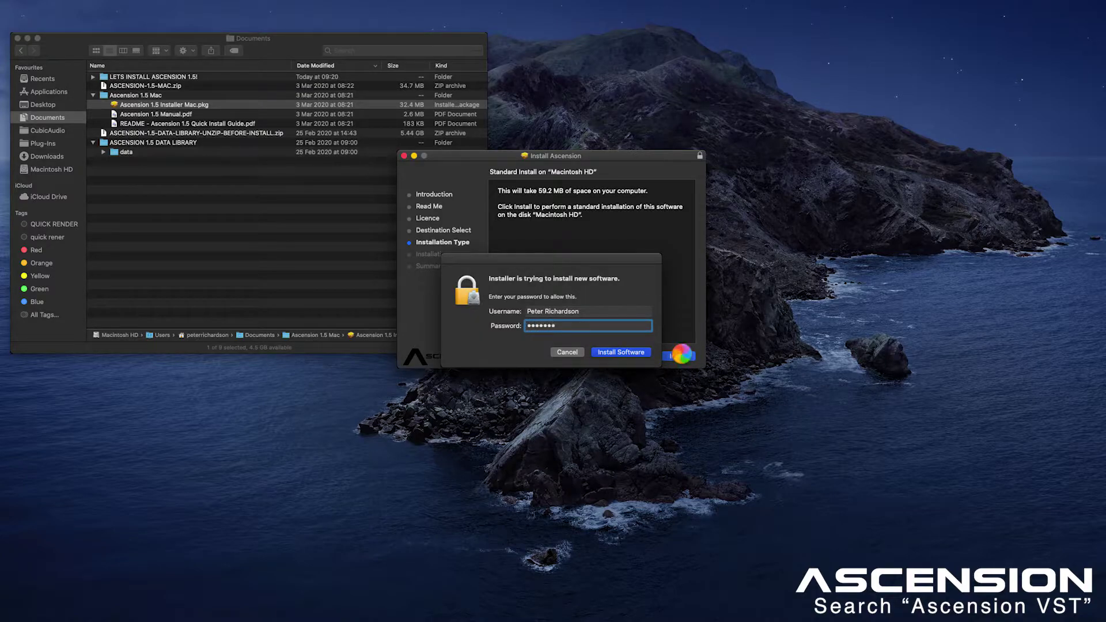
key("Return")
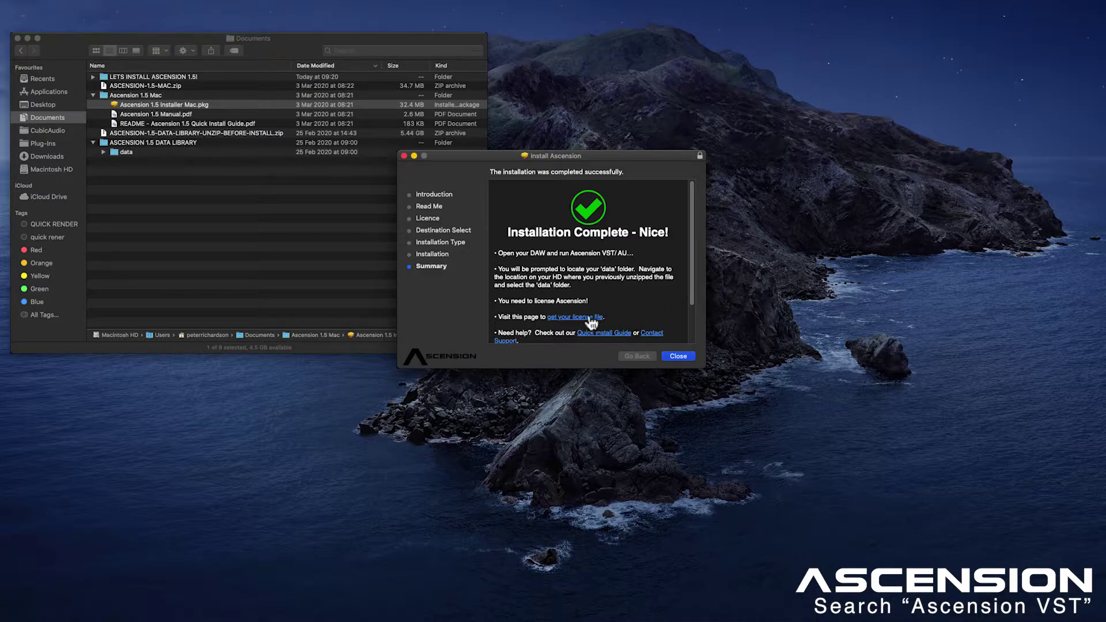
scroll(593, 322, "down", 2)
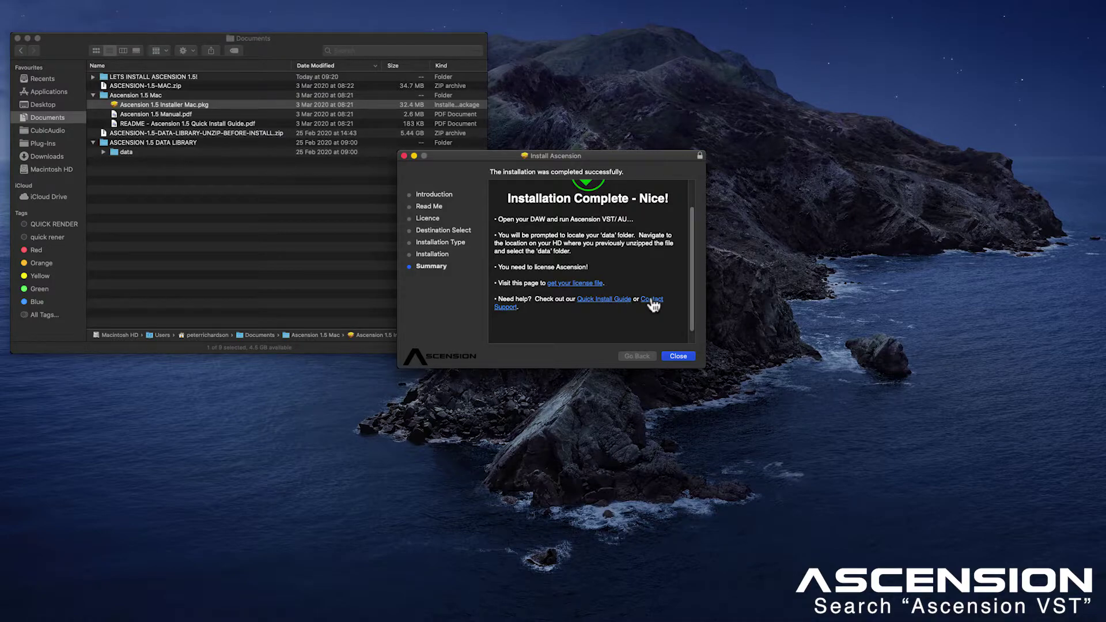
left_click(679, 357)
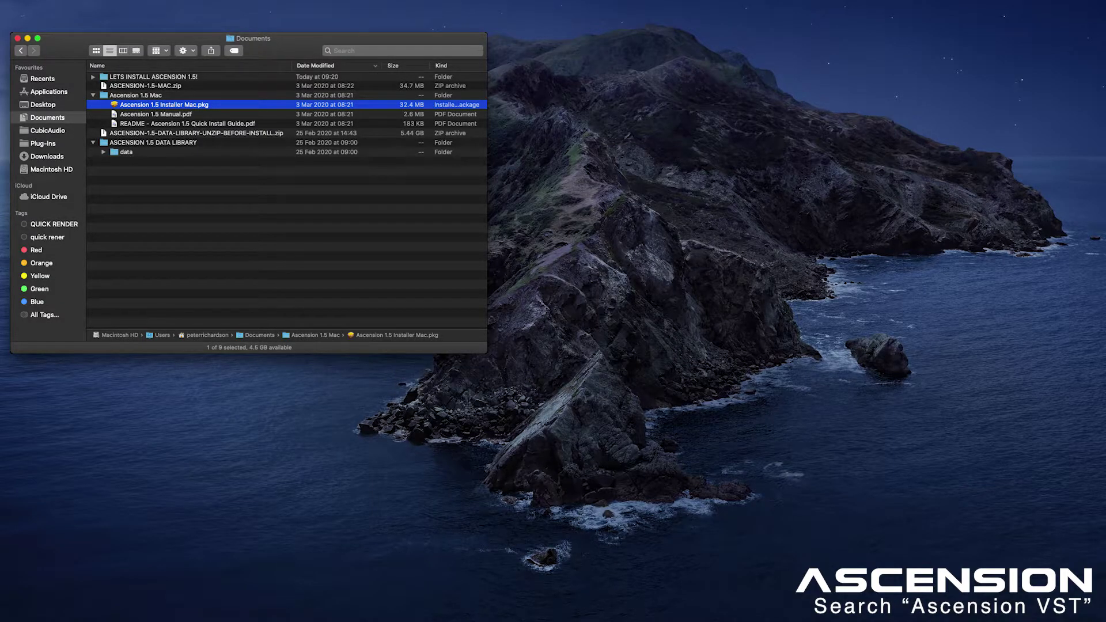
Launch Logic Pro X and create a new project with an Ascension instrument track, Inst 1.
mouse_move(554, 611)
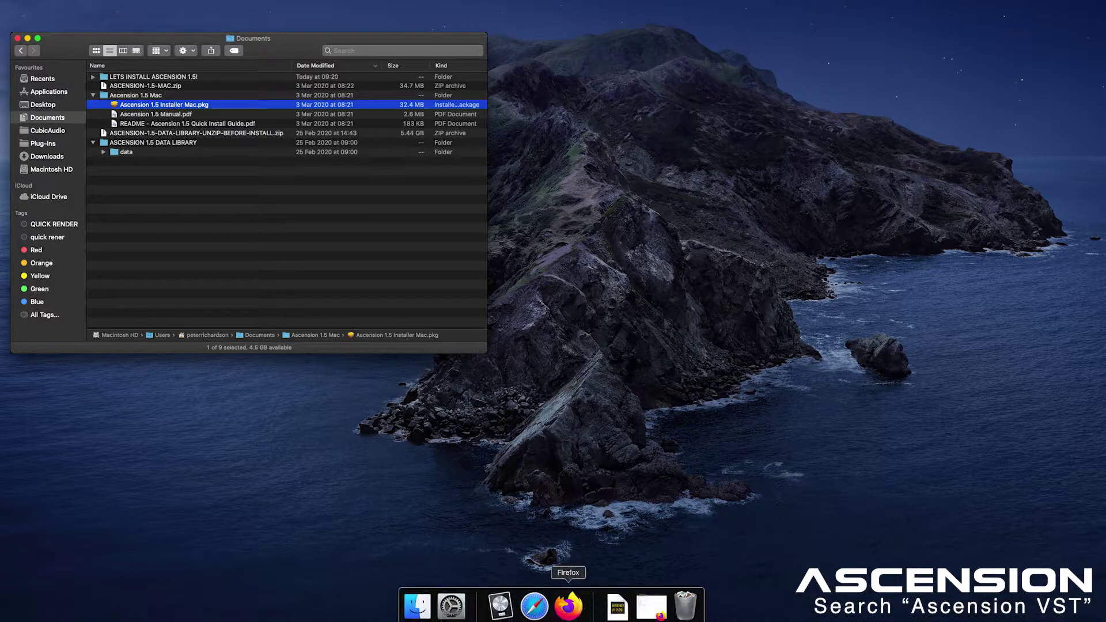
left_click(590, 462)
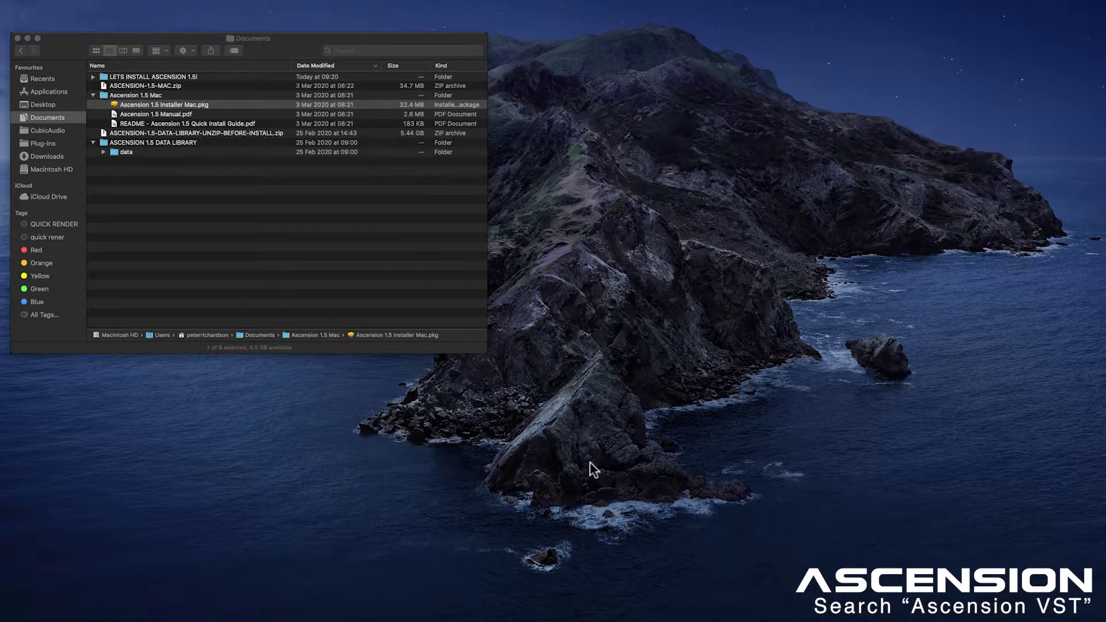
key("Return")
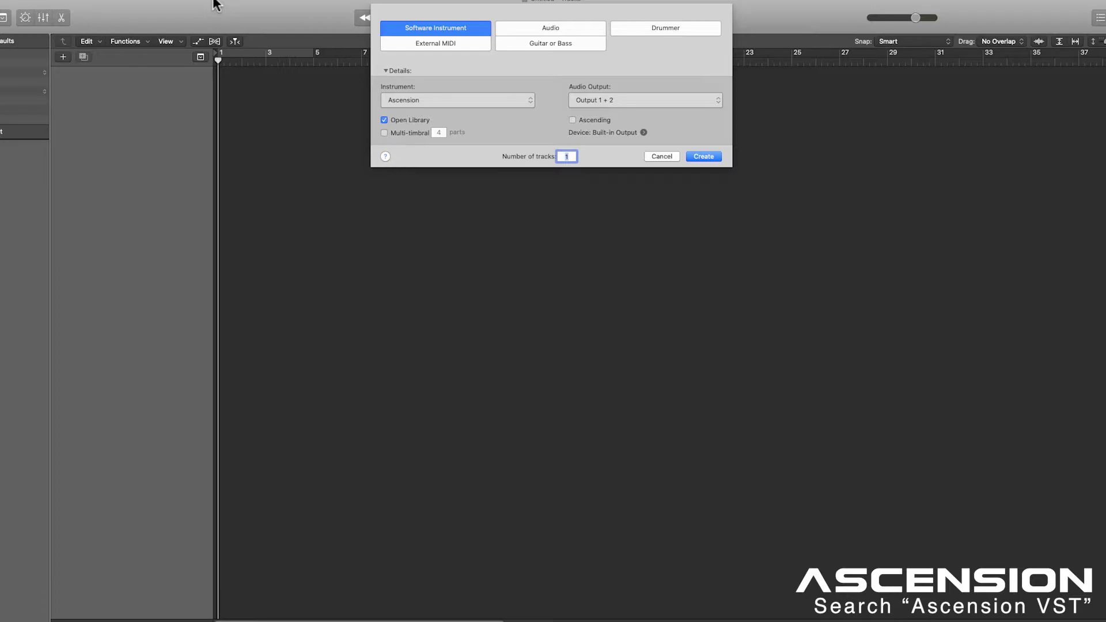
key("Return")
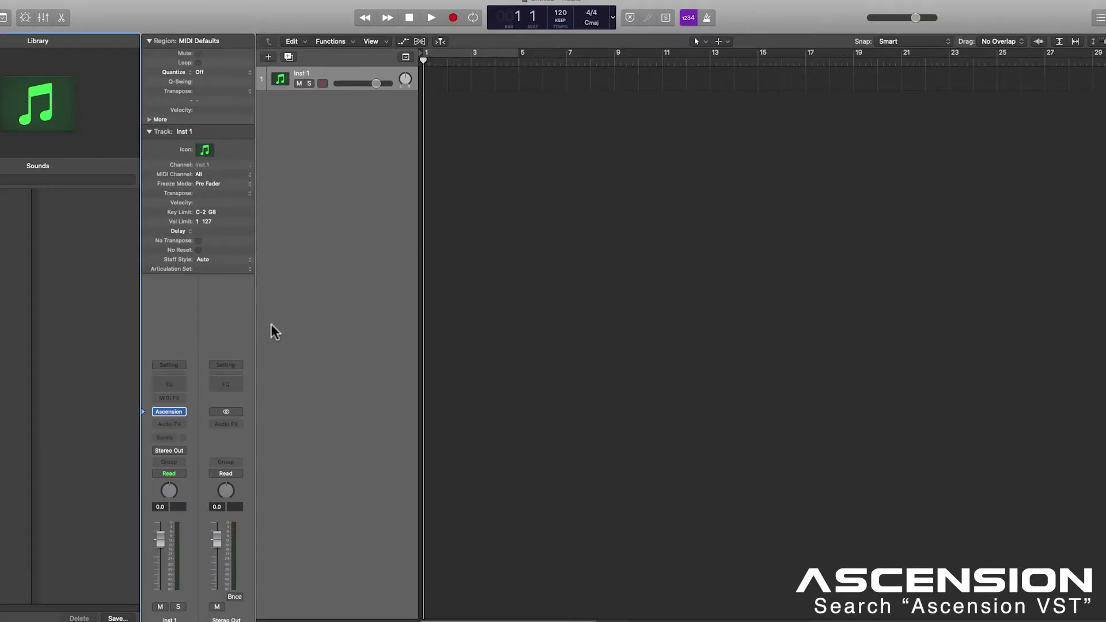
left_click(170, 412)
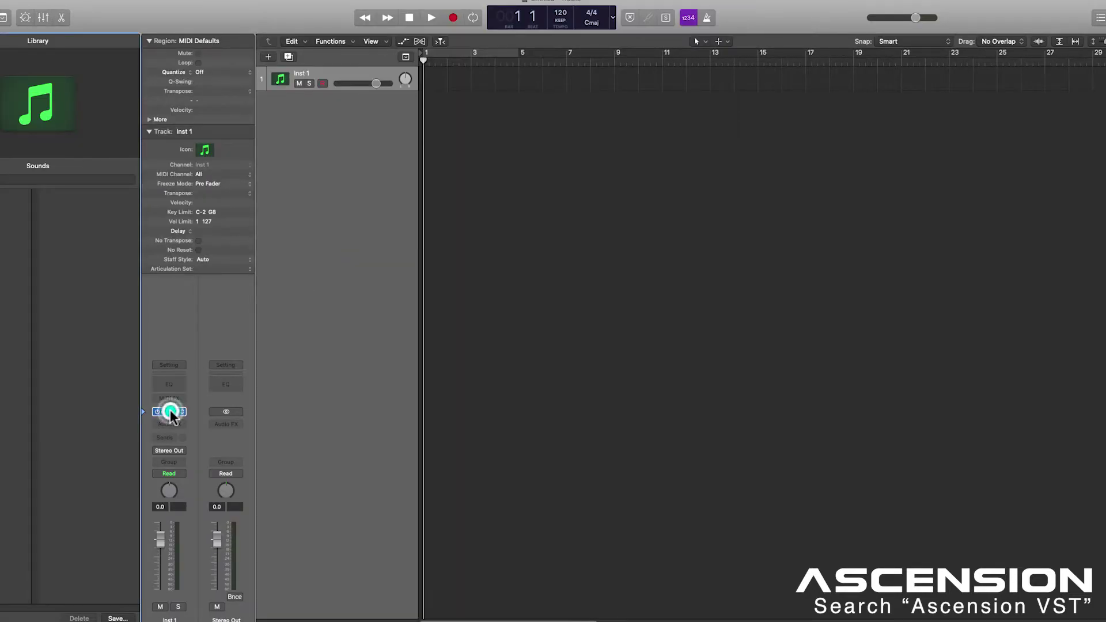
Centre the Ascension window and set its library location to the DATA LIBRARY's data folder.
left_click_drag(214, 11, 485, 85)
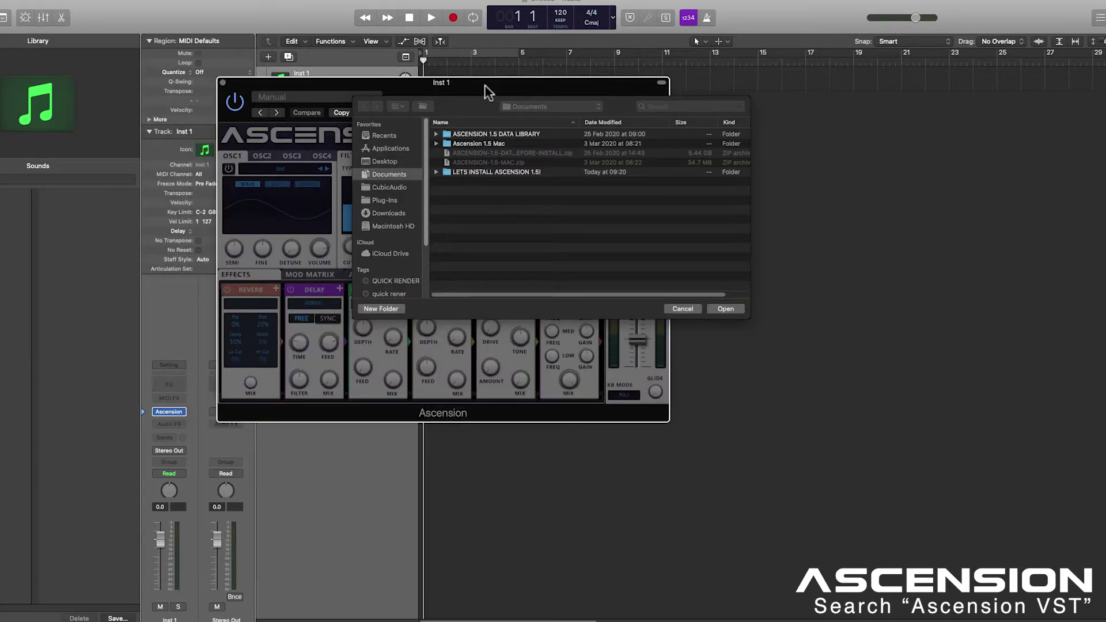
left_click(436, 134)
left_click(461, 144)
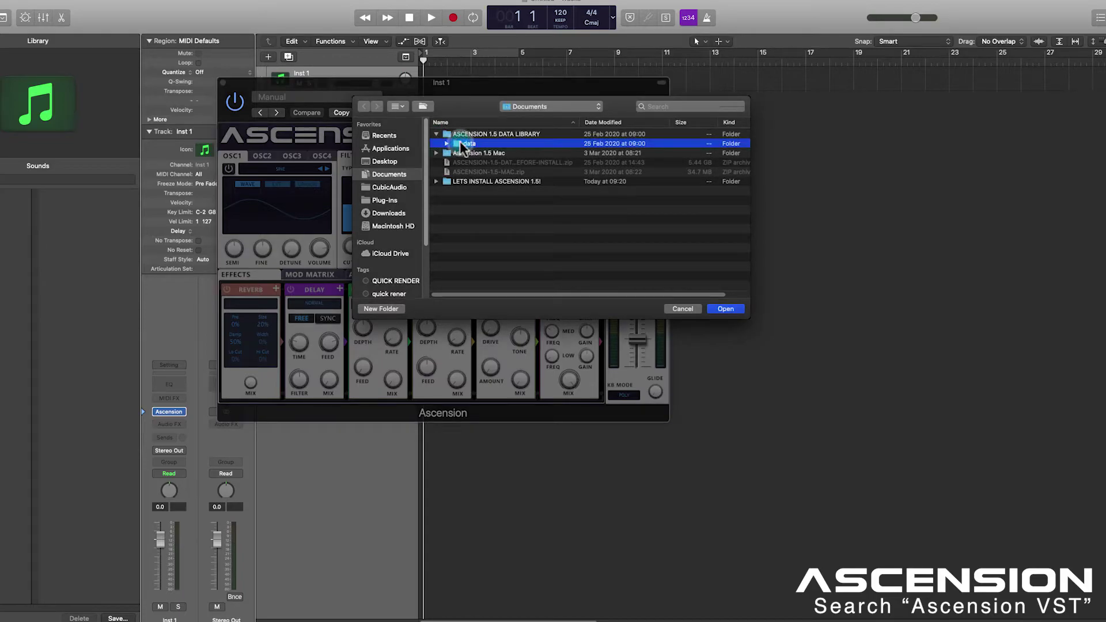
left_click(727, 310)
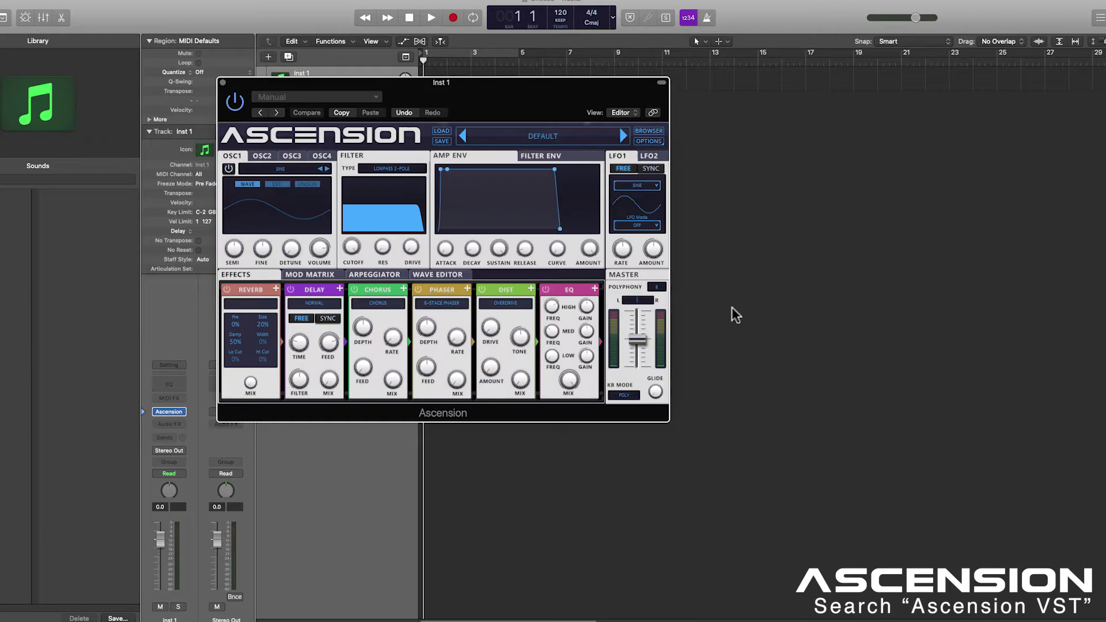
Initialize Ascension to INIT, copy the hardware ID from Settings, and return to the activation form.
left_click(649, 142)
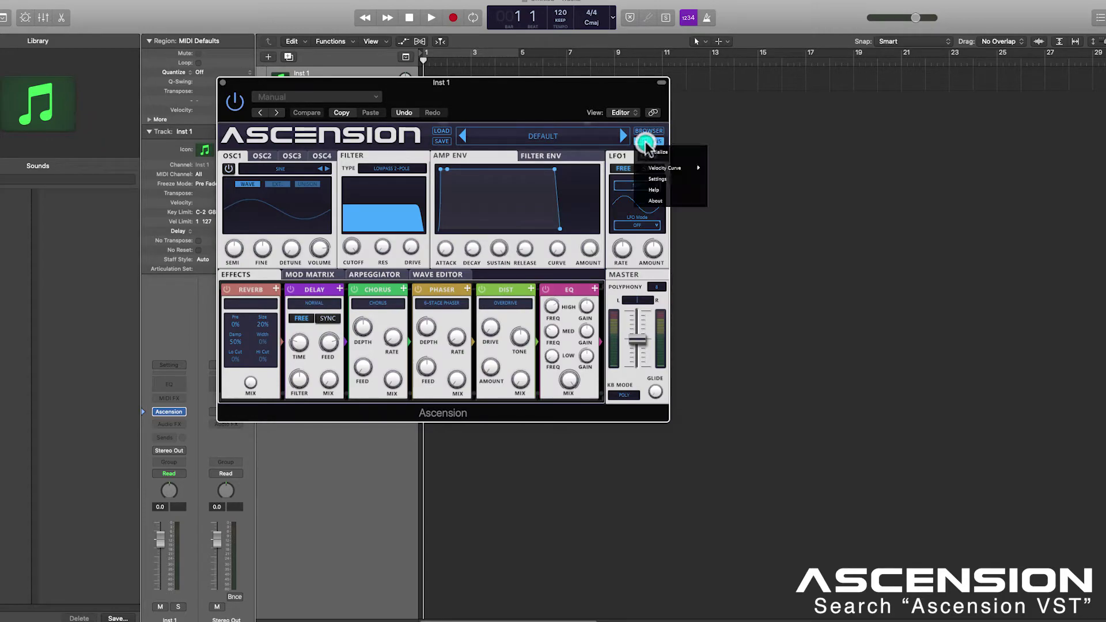
left_click(650, 152)
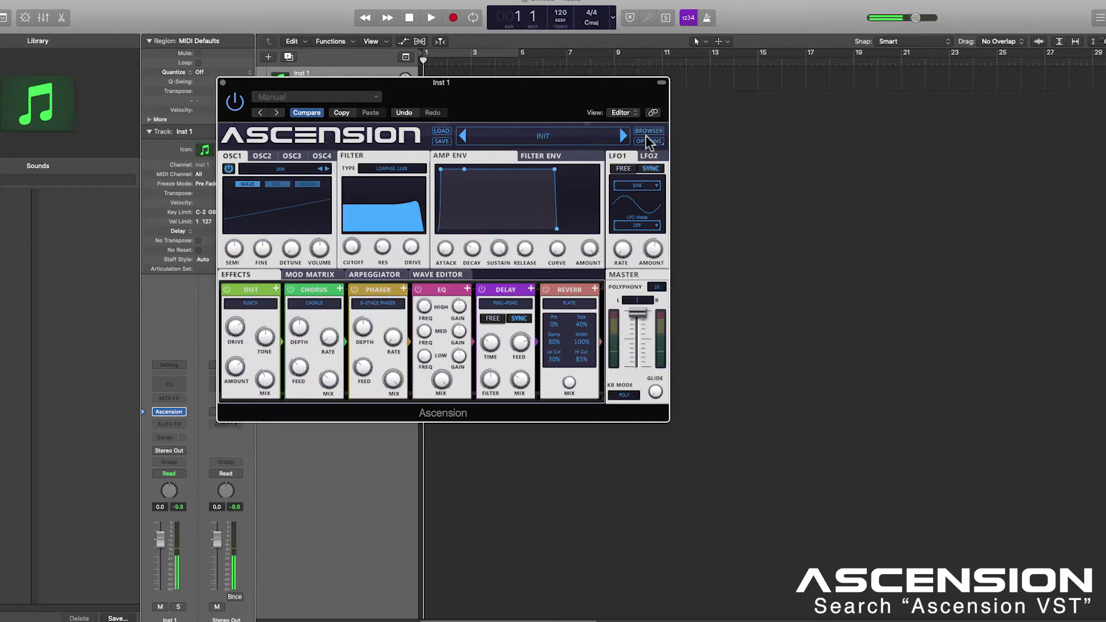
left_click(647, 141)
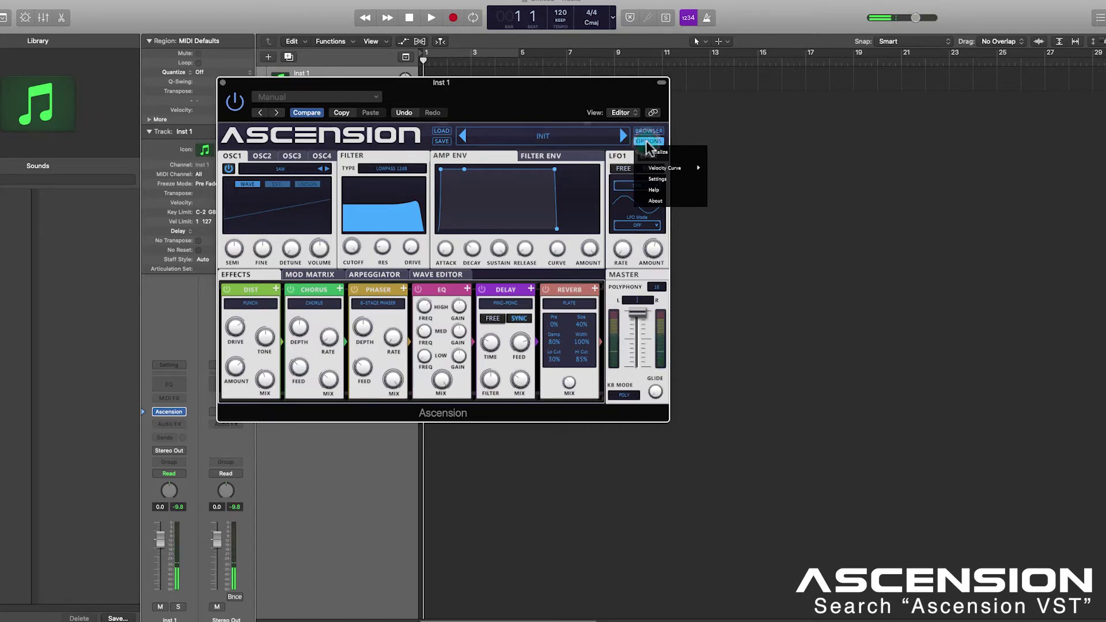
left_click(657, 179)
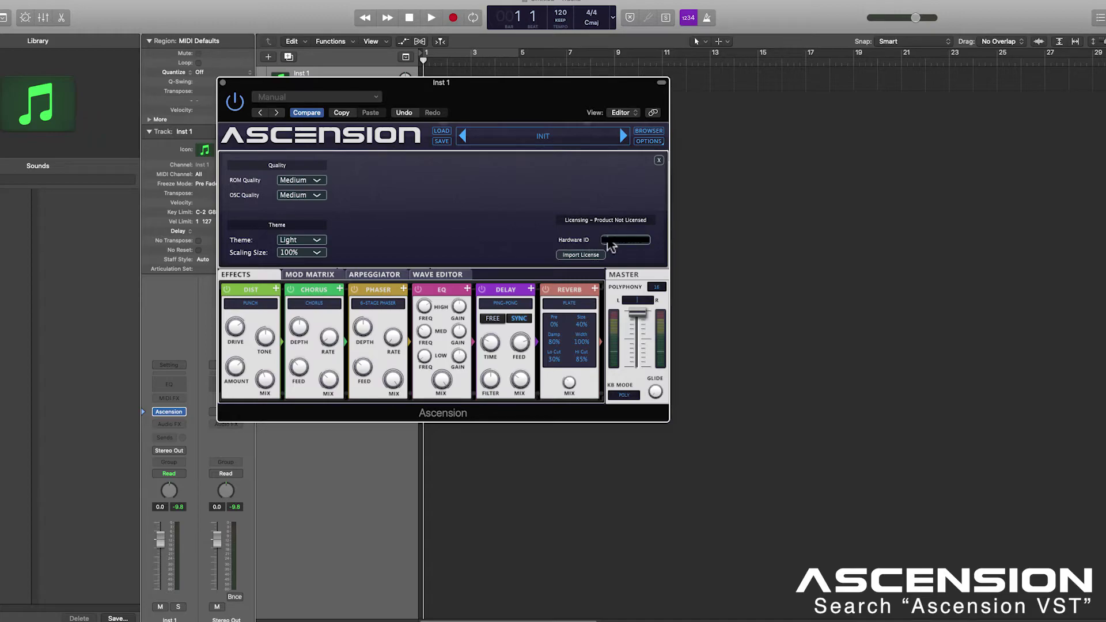
left_click(627, 245)
left_click(627, 194)
left_click(653, 606)
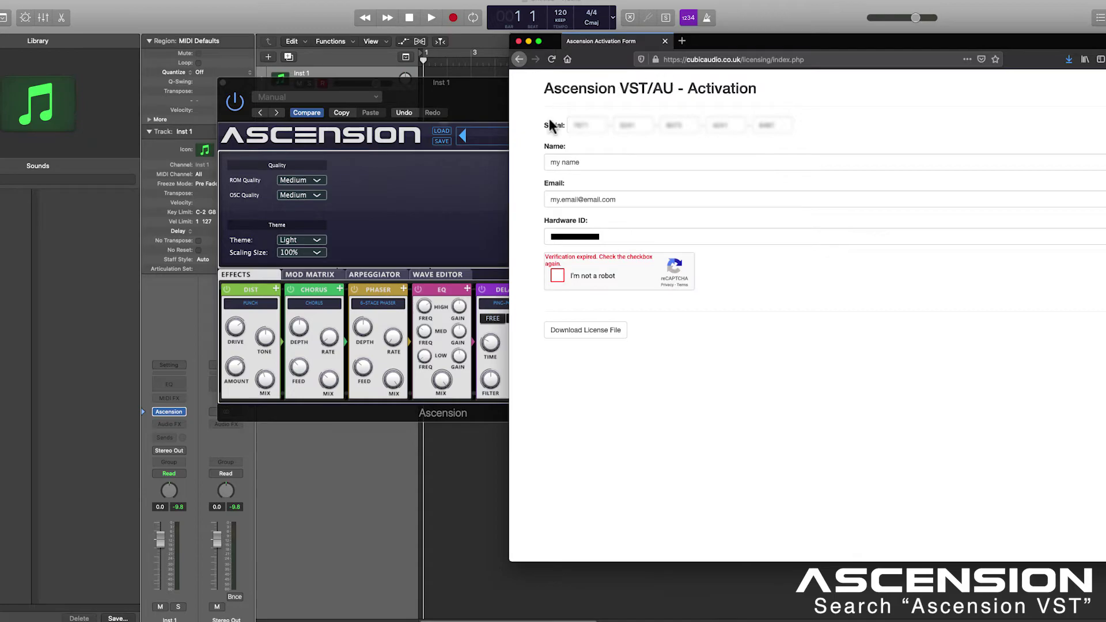
Paste the hardware ID into the form and pass the bicycle reCAPTCHA challenge.
left_click(549, 236)
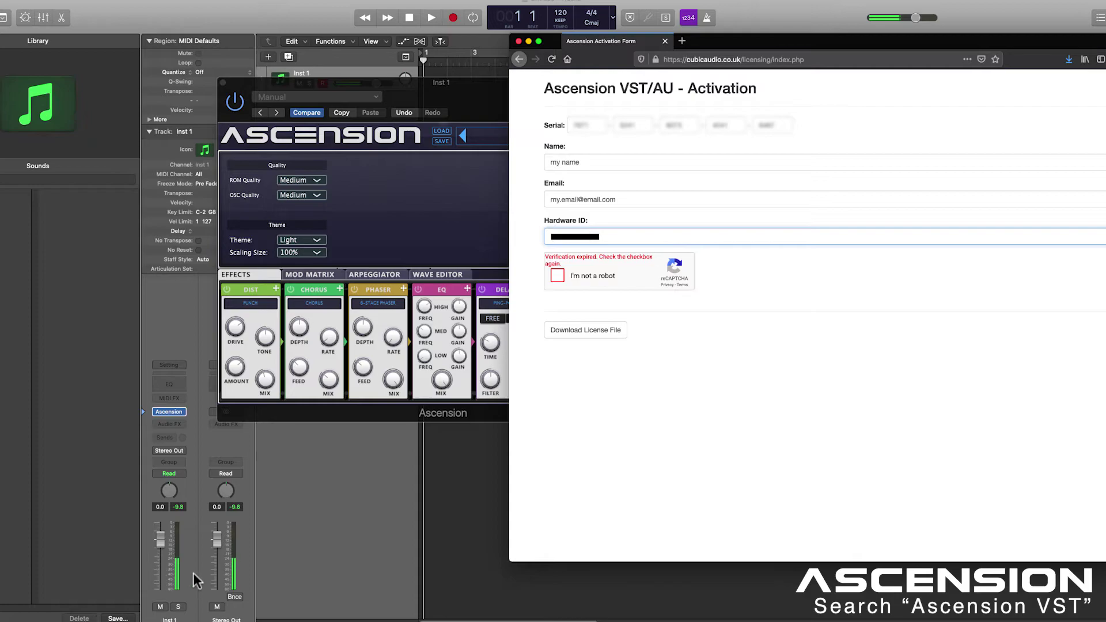
left_click(557, 276)
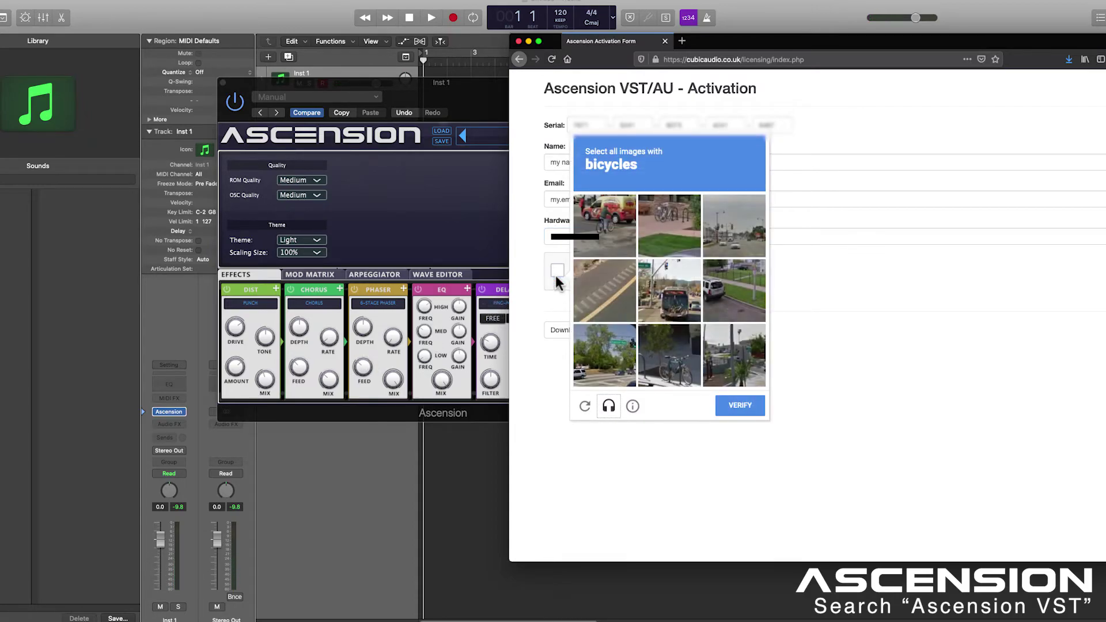
left_click(605, 234)
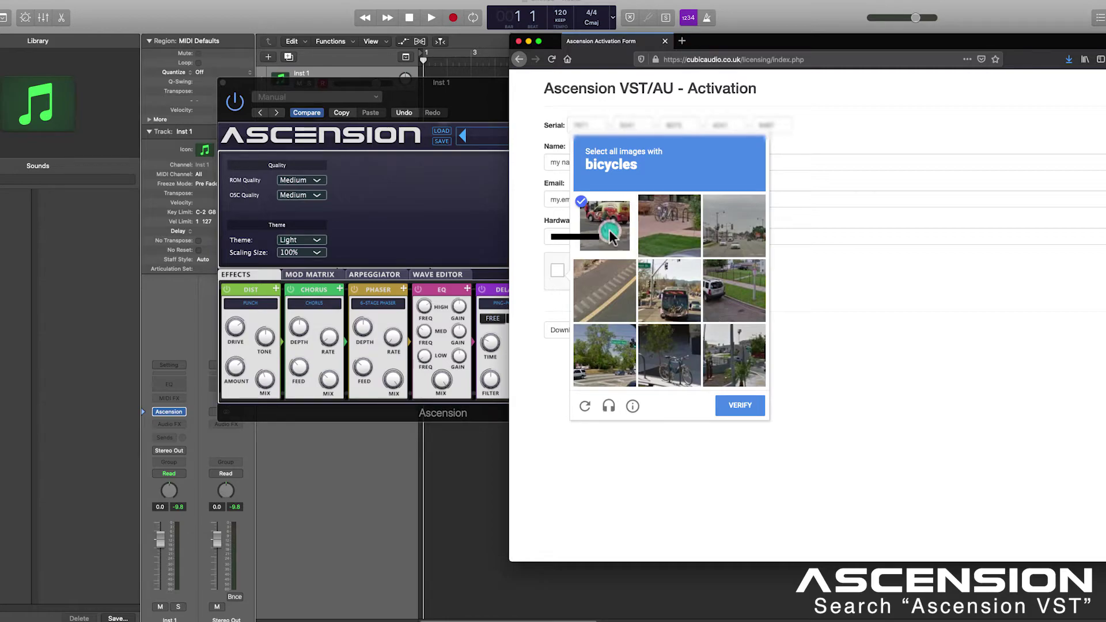
left_click(661, 232)
left_click(651, 357)
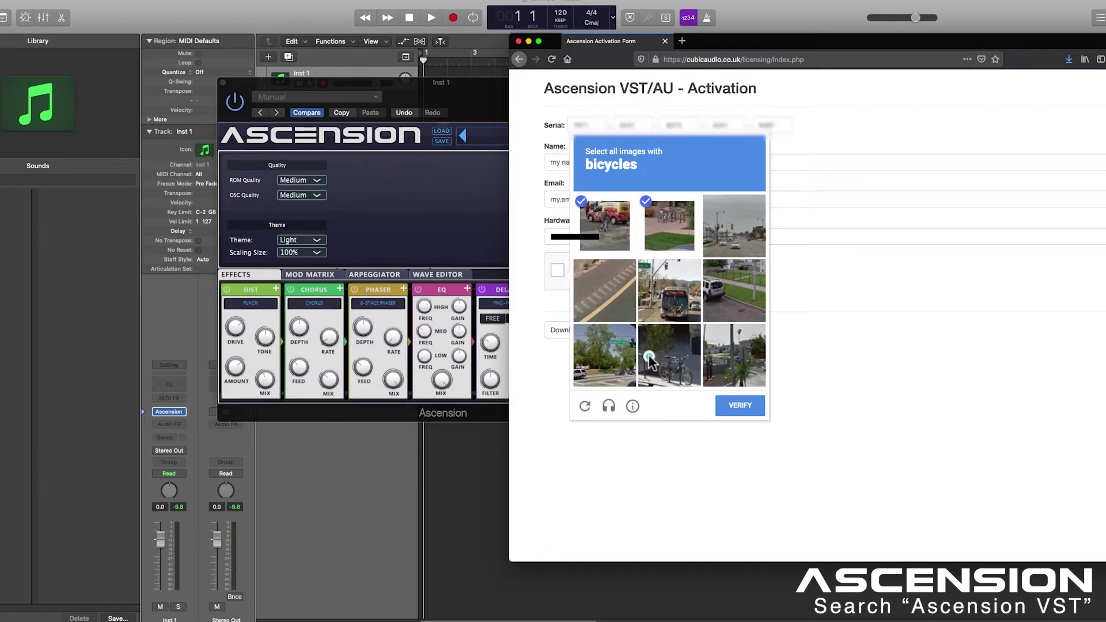
left_click(737, 407)
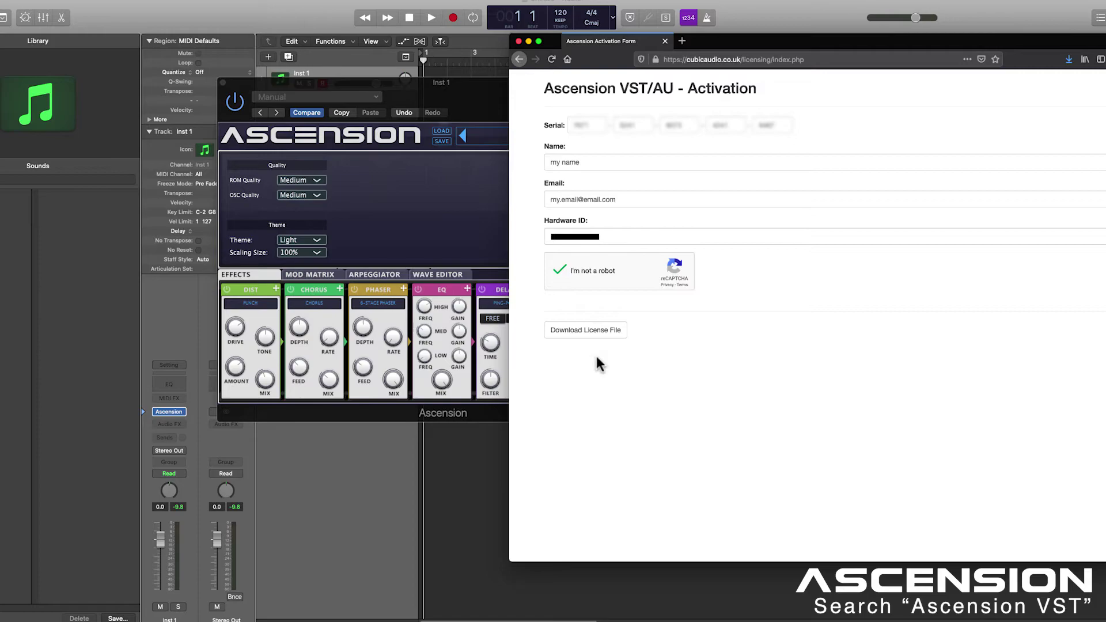
Download and save the licence file, then switch back to Logic.
left_click(589, 330)
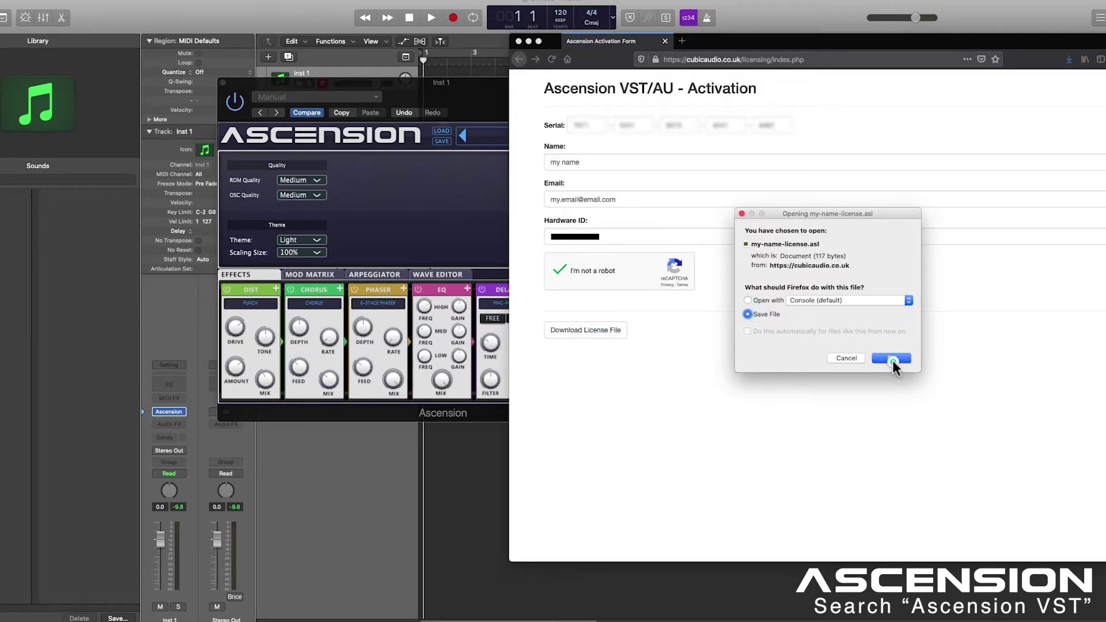
left_click(892, 359)
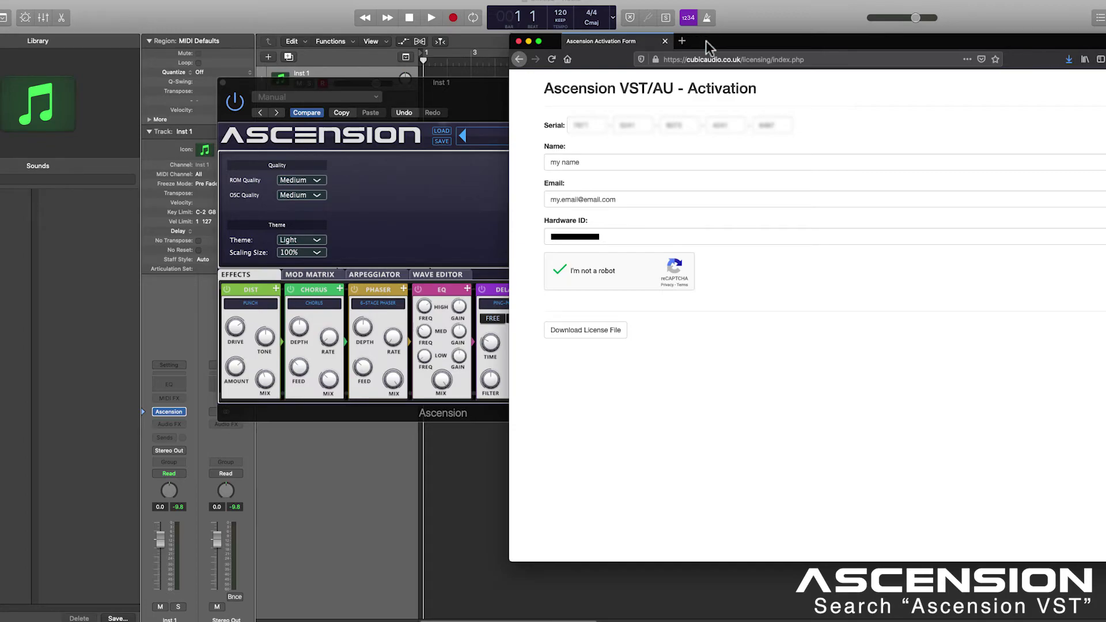
key("super+Tab")
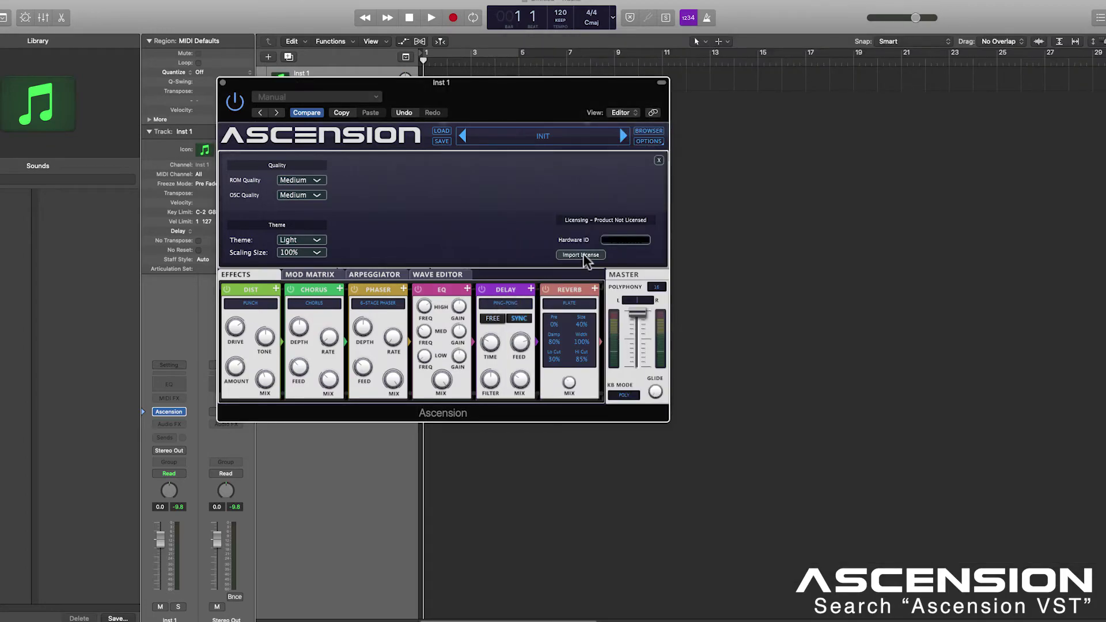
Import my-name-license.asl from Documents into Ascension's licence settings.
left_click(583, 256)
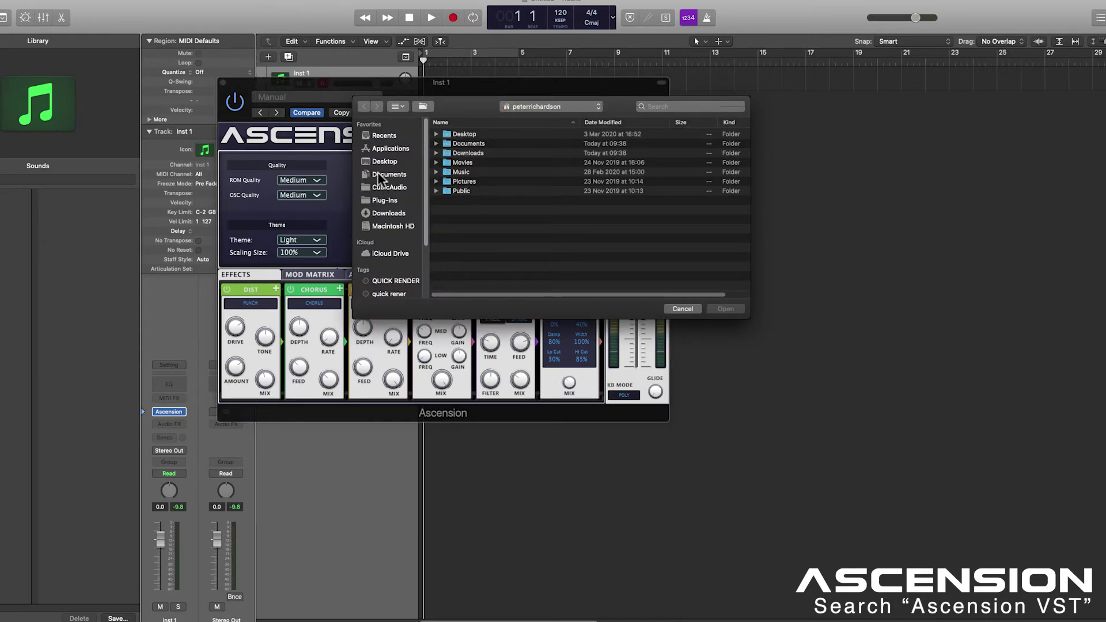
left_click(379, 171)
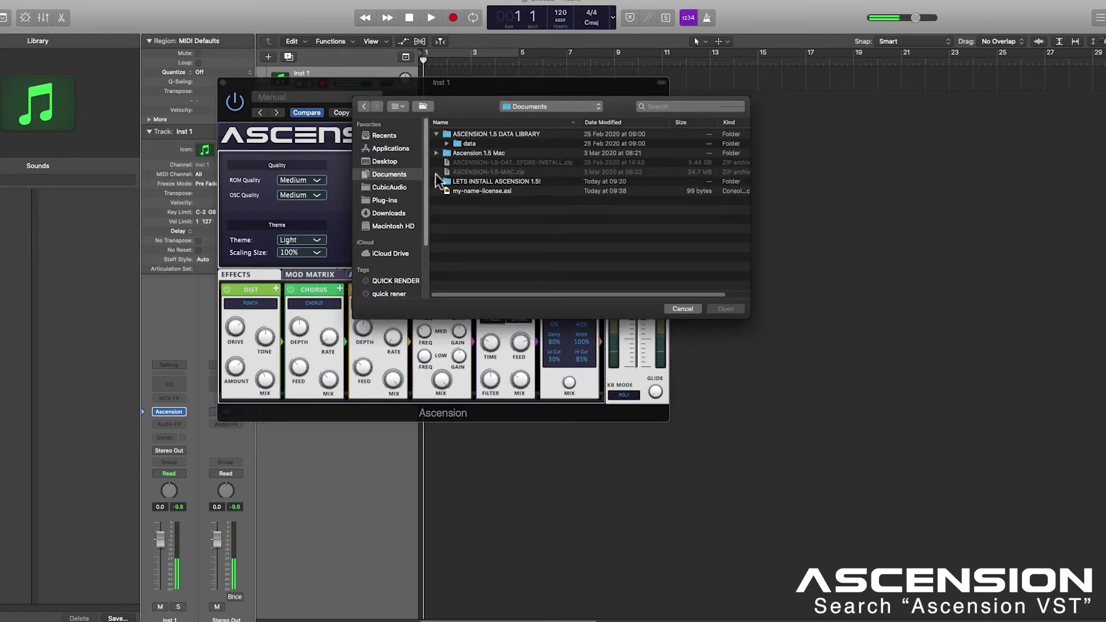
left_click(457, 192)
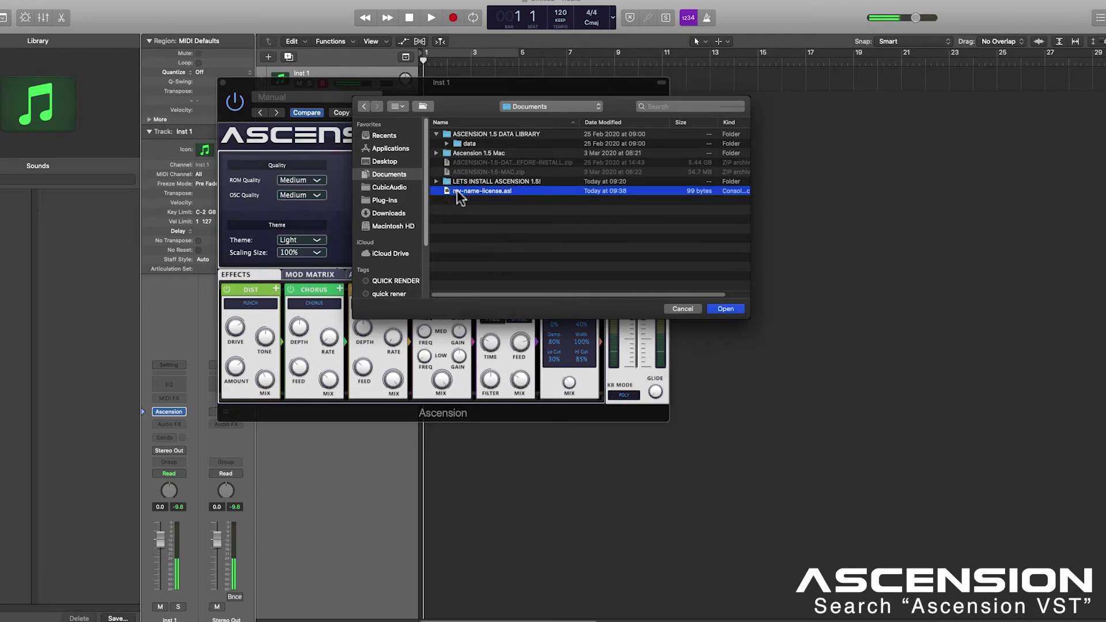
left_click(724, 310)
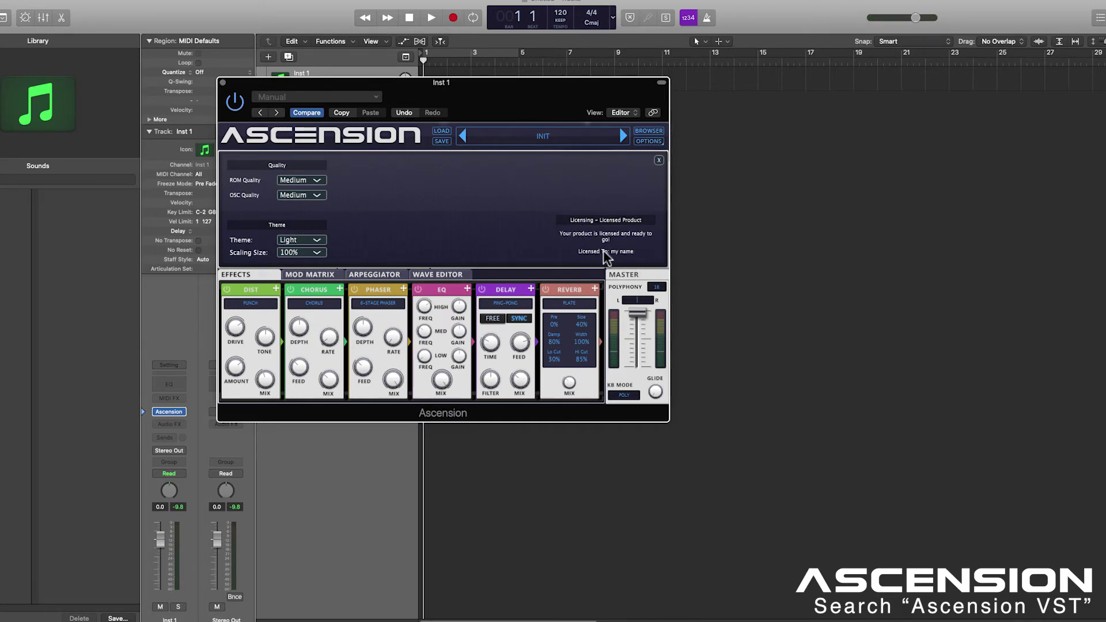
Scale Ascension to 150%, filter the preset browser to EXP ASC V 1.5, and pick ARP – PUMPKING ACID.
left_click(313, 253)
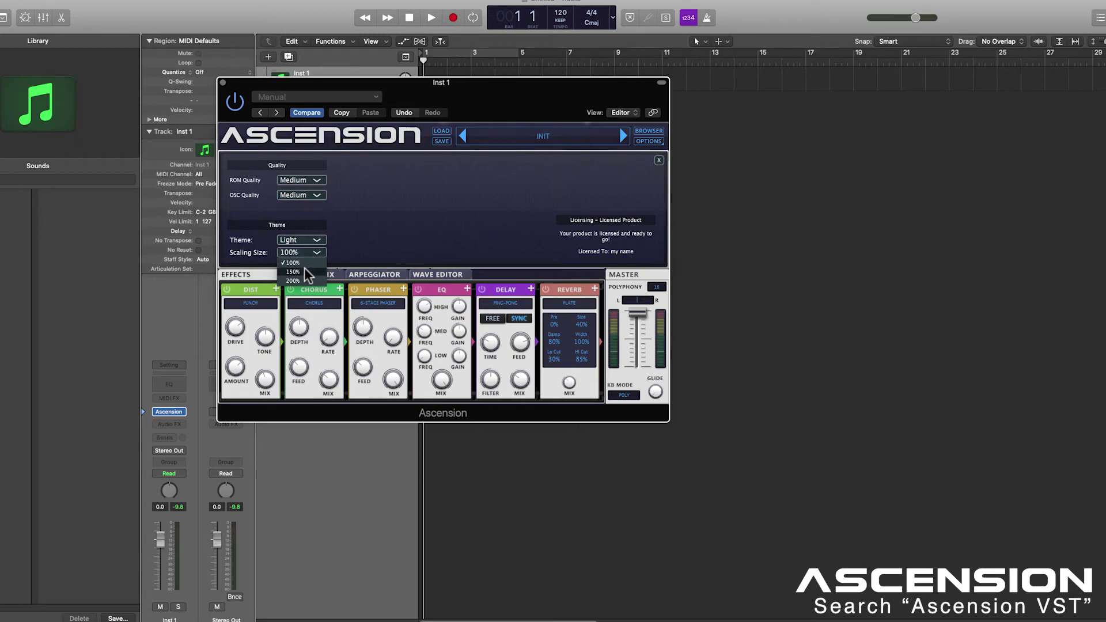
left_click(306, 272)
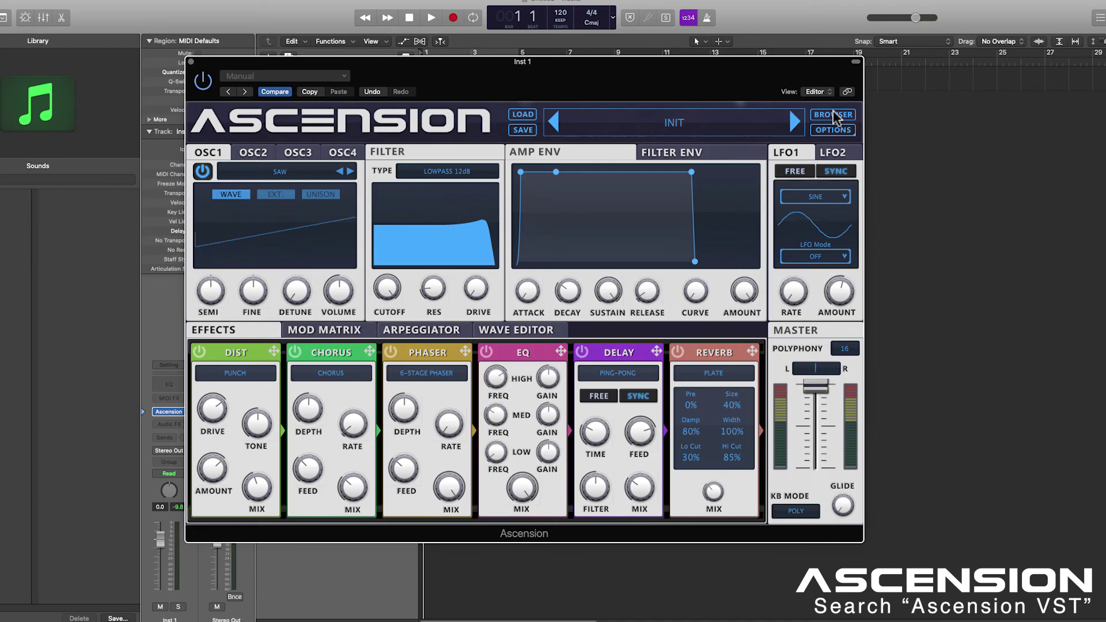
left_click(834, 114)
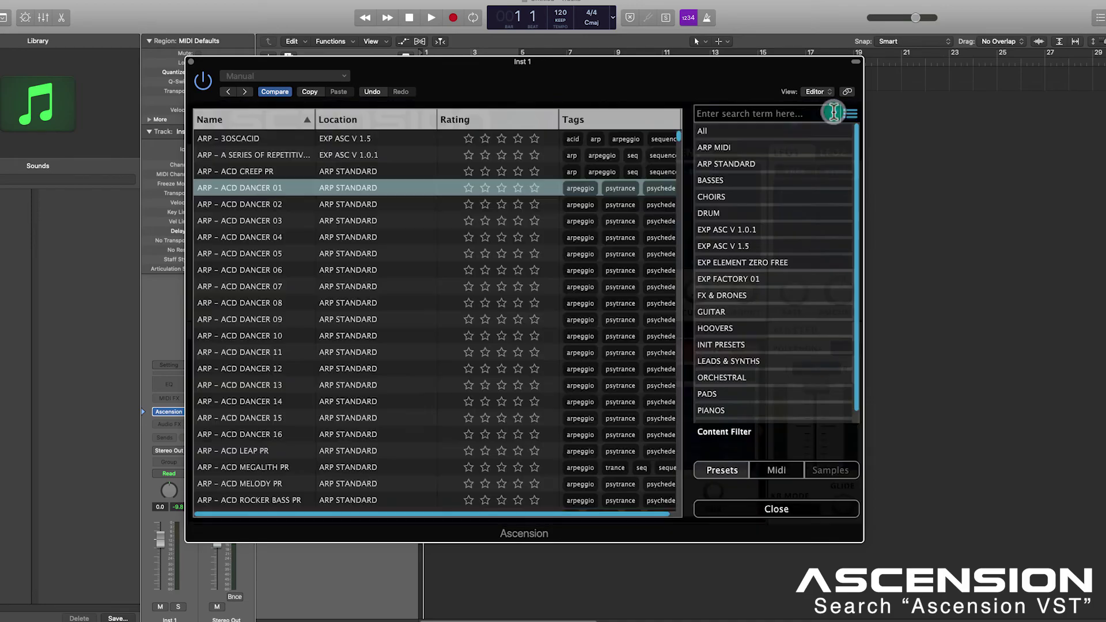
left_click(737, 248)
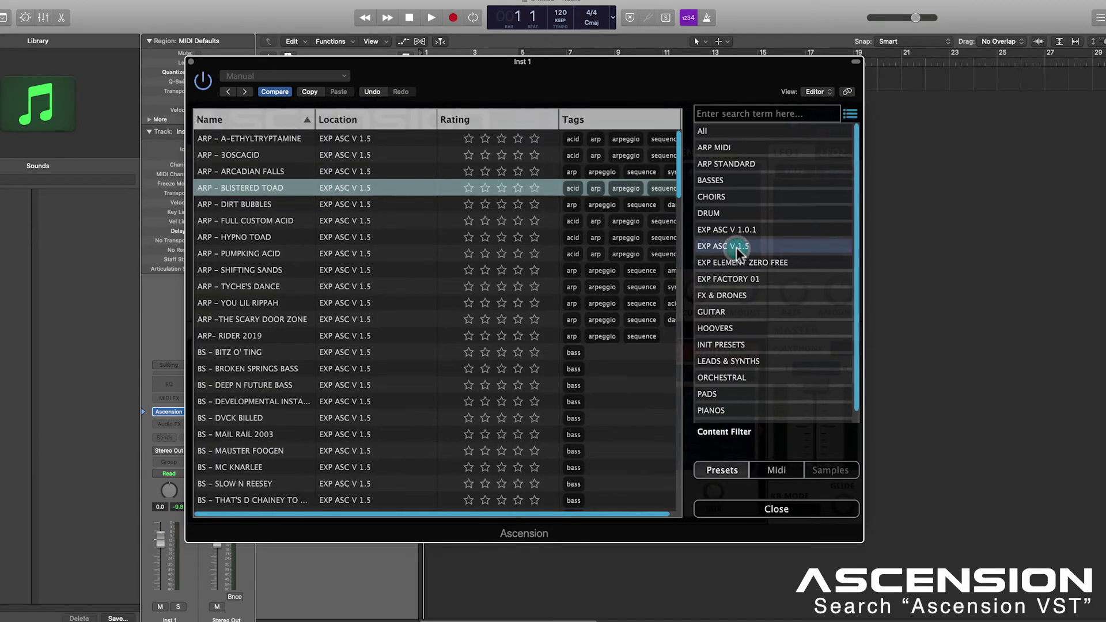
left_click(212, 253)
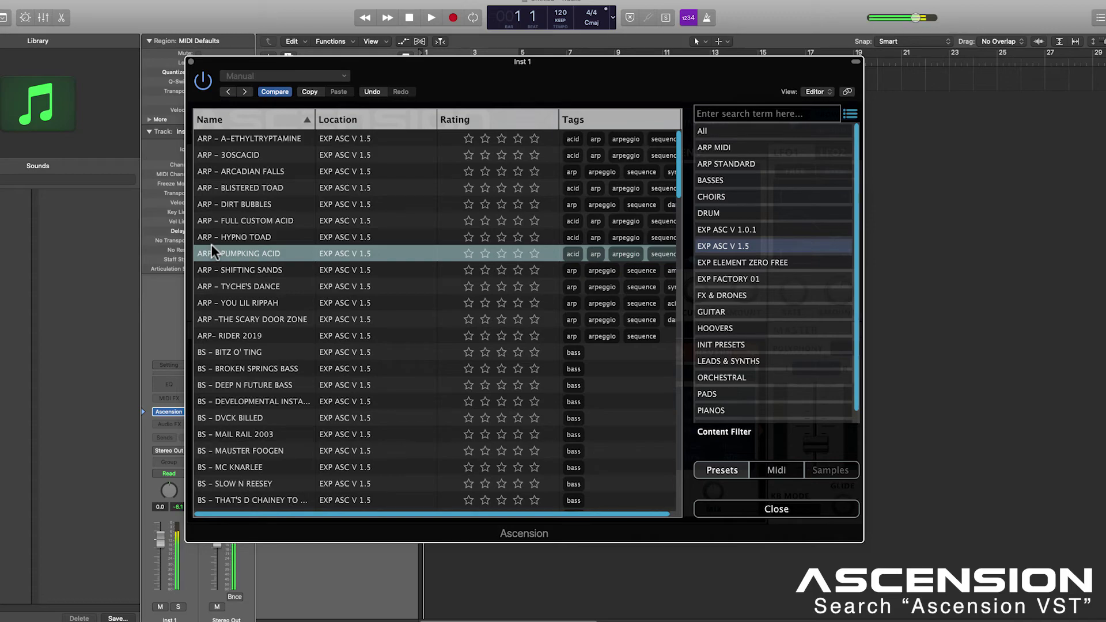